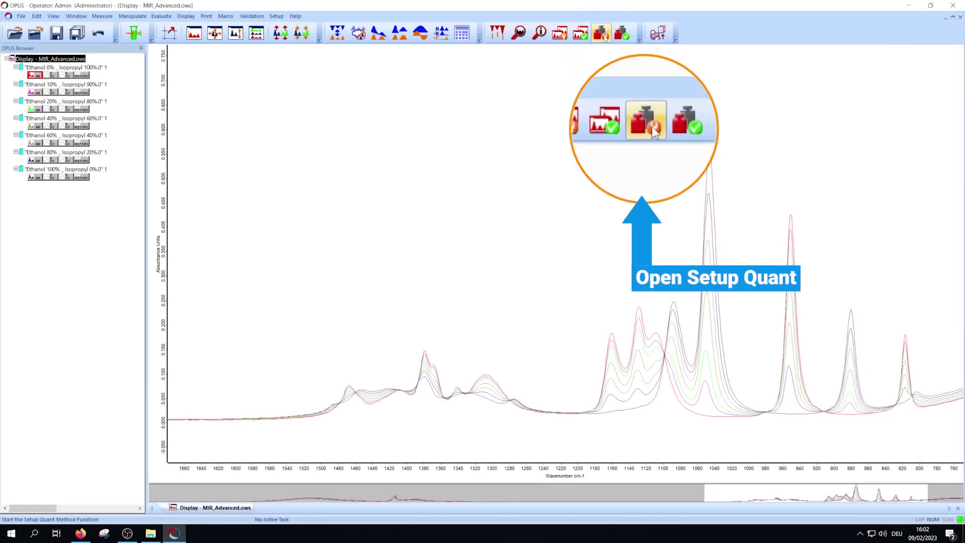
- Launch the Setup Quant Method wizard from the toolbar
{"action": "left_click", "coordinate": [603, 34]}
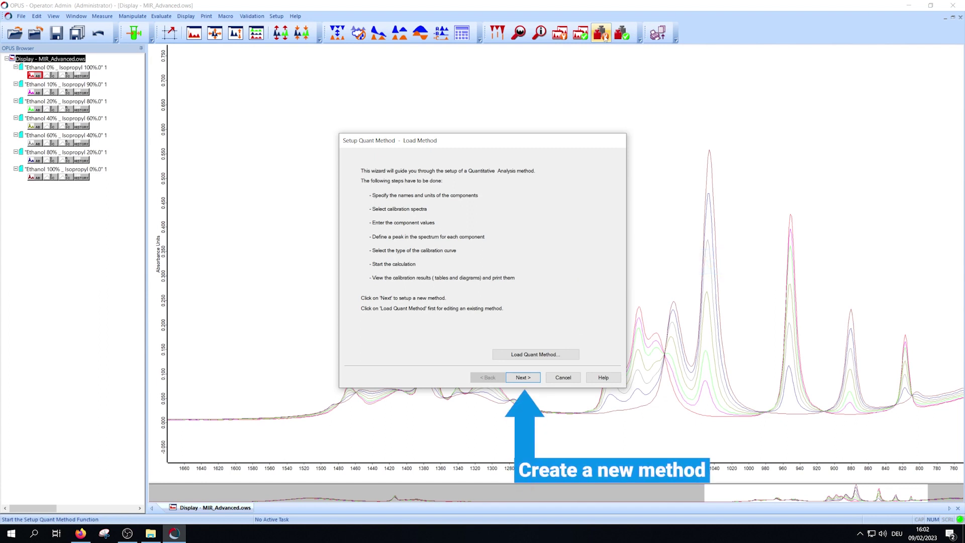
- Start a new quant method and add the component EtOH with unit %
{"action": "left_click", "coordinate": [523, 376]}
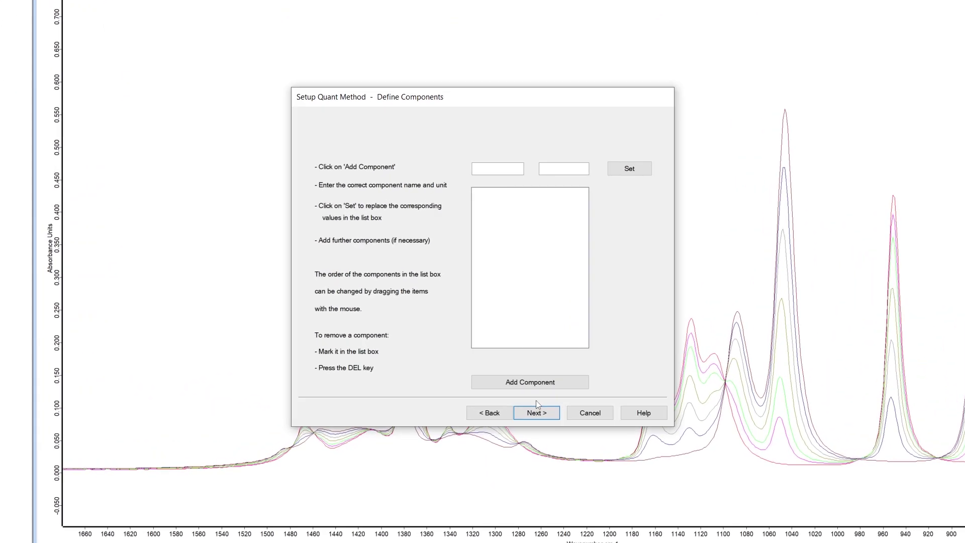
{"action": "left_click", "coordinate": [535, 387]}
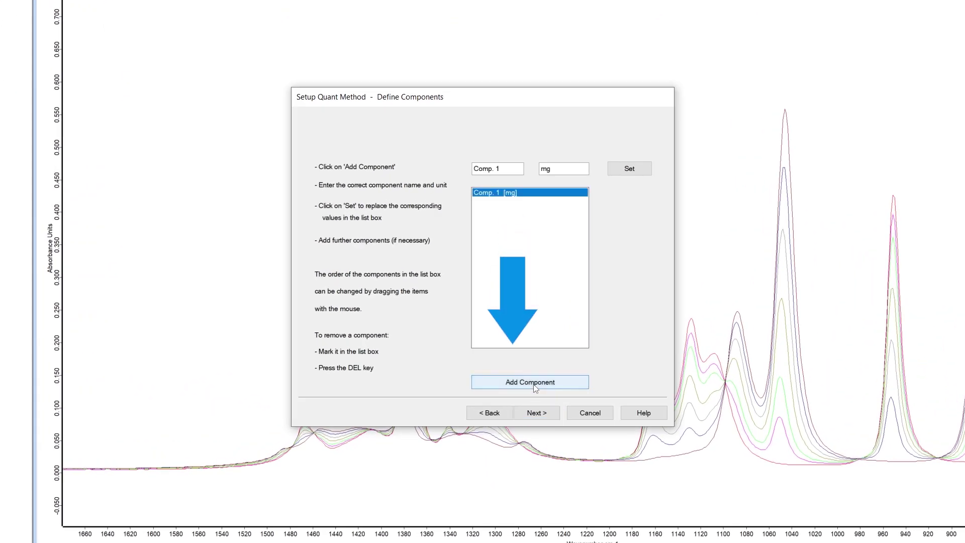
{"action": "left_click_drag", "start_coordinate": [502, 169], "coordinate": [440, 169]}
{"action": "type", "text": "EtOH"}
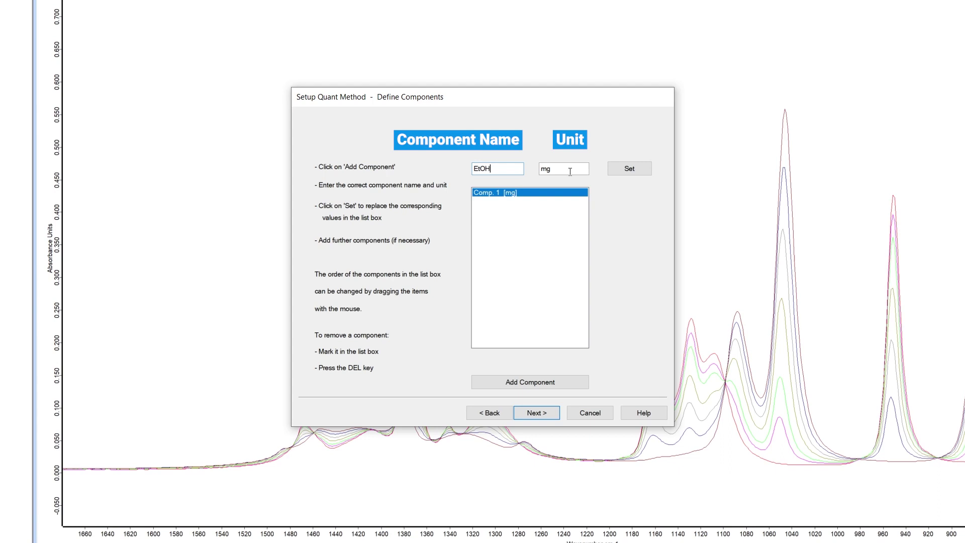
{"action": "left_click_drag", "start_coordinate": [565, 169], "coordinate": [532, 173]}
{"action": "type", "text": "%"}
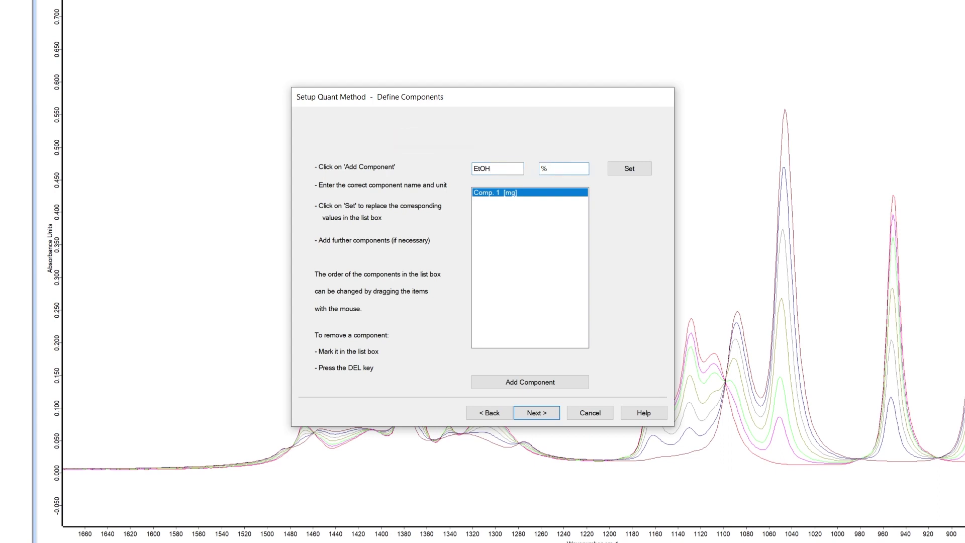
{"action": "left_click", "coordinate": [637, 171]}
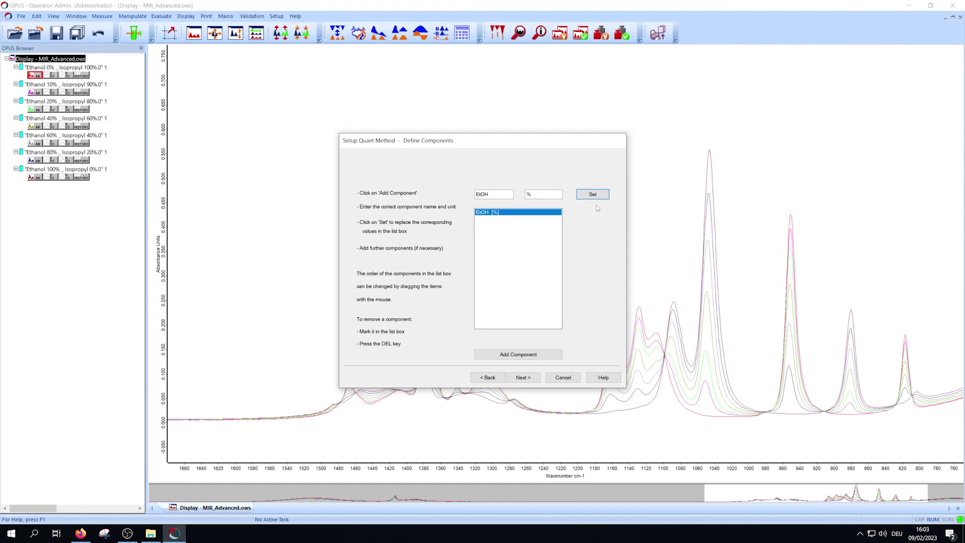
- Add a second component named 2ProOH
{"action": "left_click", "coordinate": [530, 382]}
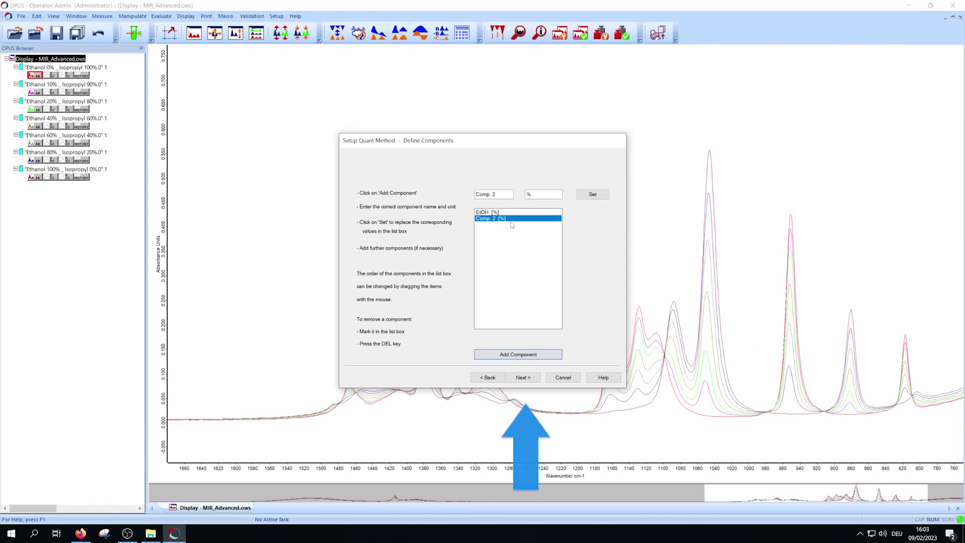
{"action": "type", "text": "2ProOH"}
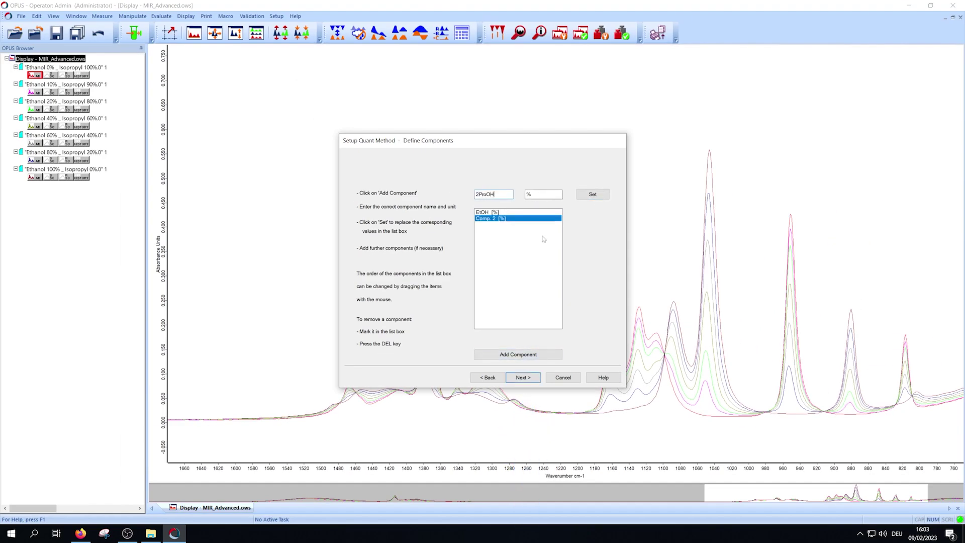
{"action": "left_click", "coordinate": [591, 195]}
- Load the seven Ethanol calibration spectra and begin concentration entry at the Ethanol 100 row
{"action": "left_click", "coordinate": [518, 378]}
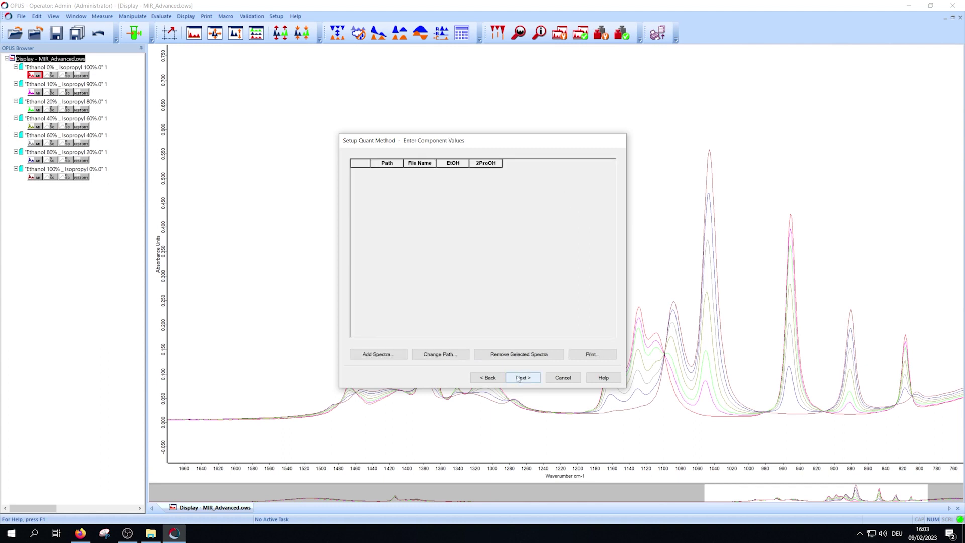
{"action": "left_click", "coordinate": [385, 355]}
{"action": "left_click_drag", "start_coordinate": [373, 270], "coordinate": [380, 190]}
{"action": "left_click", "coordinate": [547, 319]}
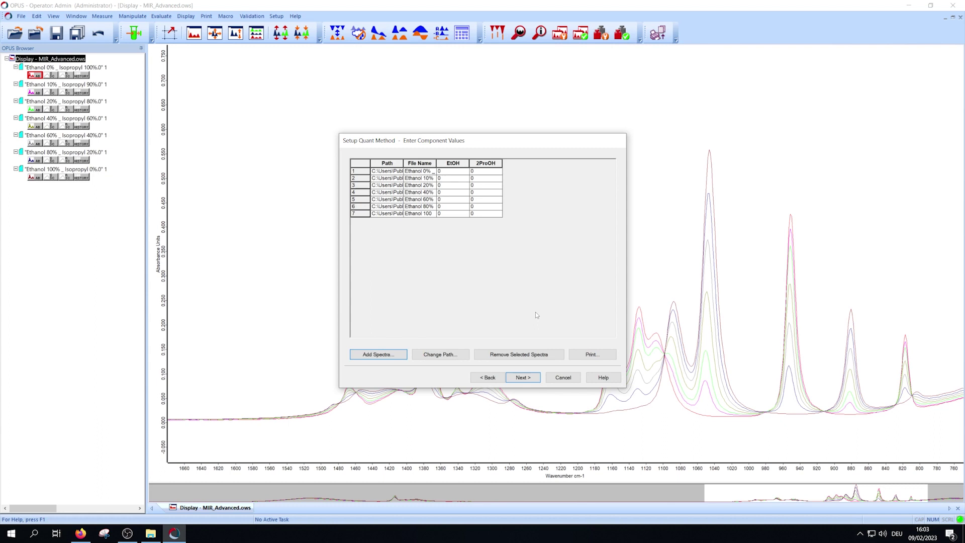
{"action": "left_click", "coordinate": [360, 213]}
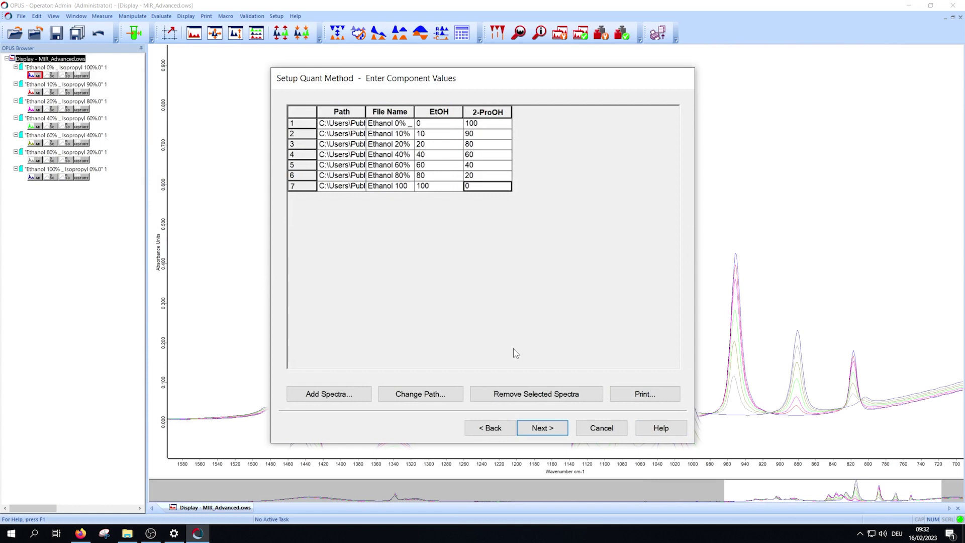
- Advance to Set Integration Areas and bring up the EtOH integration dialog
{"action": "left_click", "coordinate": [533, 381]}
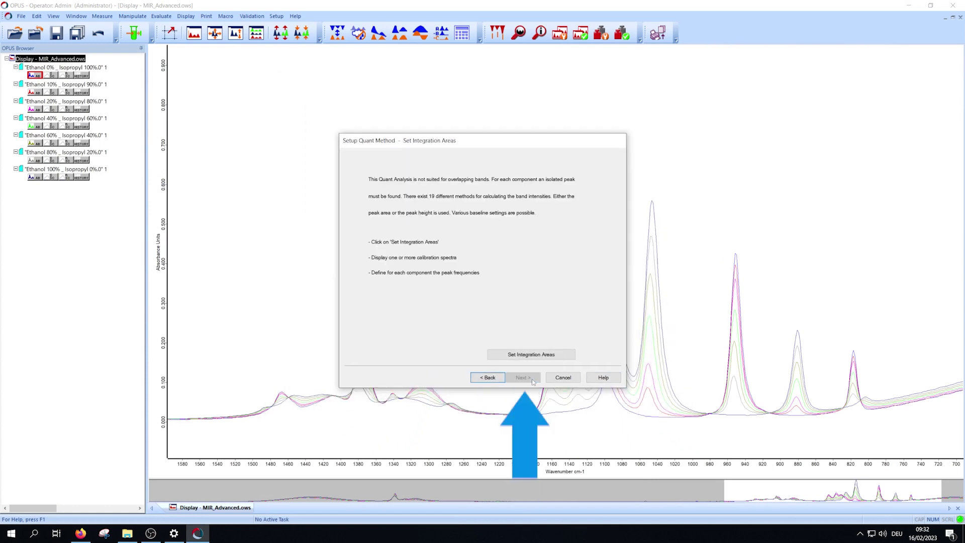
{"action": "left_click", "coordinate": [531, 355]}
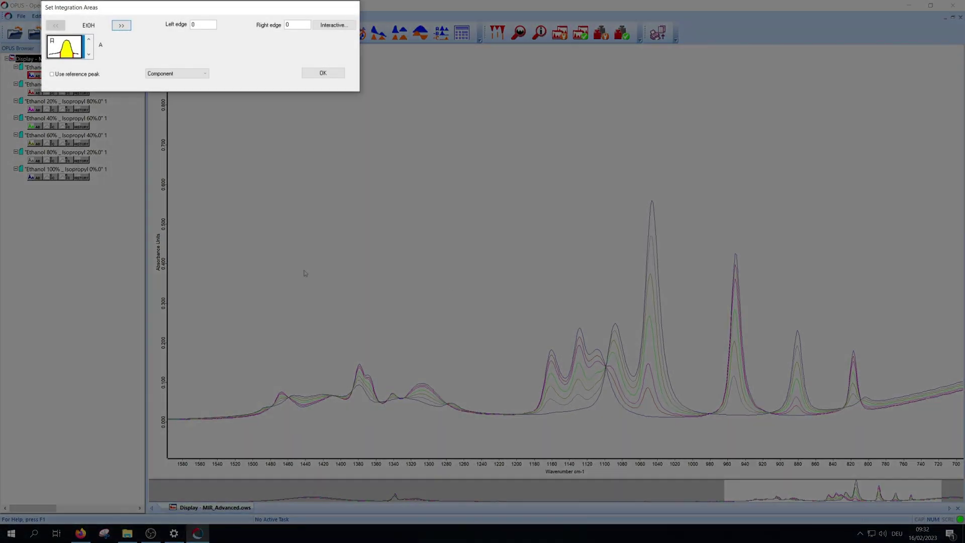
- Cycle through EtOH's integration methods A–K, ending on method K
{"action": "left_click", "coordinate": [89, 54]}
{"action": "left_click", "coordinate": [89, 54]}
{"action": "left_click", "coordinate": [89, 54]}
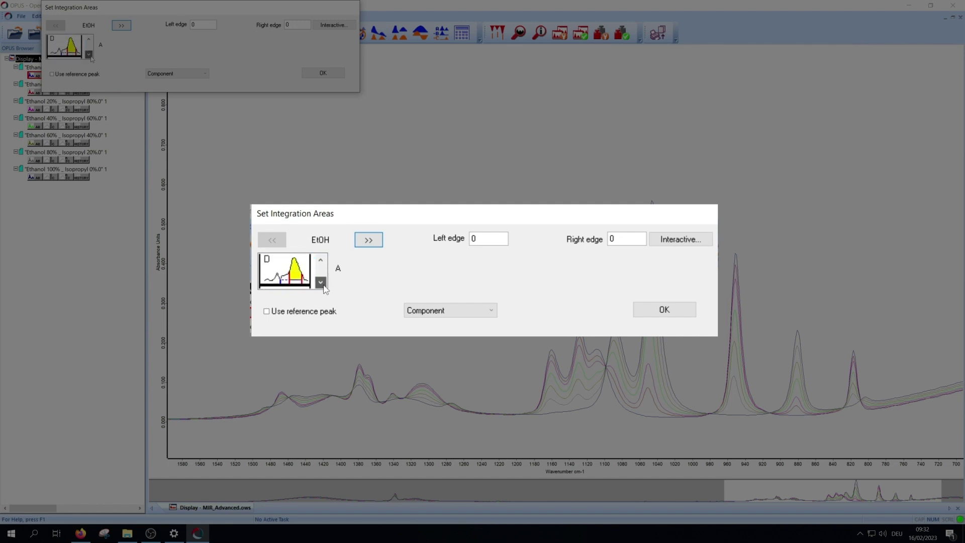
{"action": "left_click", "coordinate": [89, 54]}
{"action": "left_click", "coordinate": [88, 54]}
{"action": "left_click", "coordinate": [89, 54]}
{"action": "left_click", "coordinate": [88, 54]}
{"action": "left_click", "coordinate": [88, 55]}
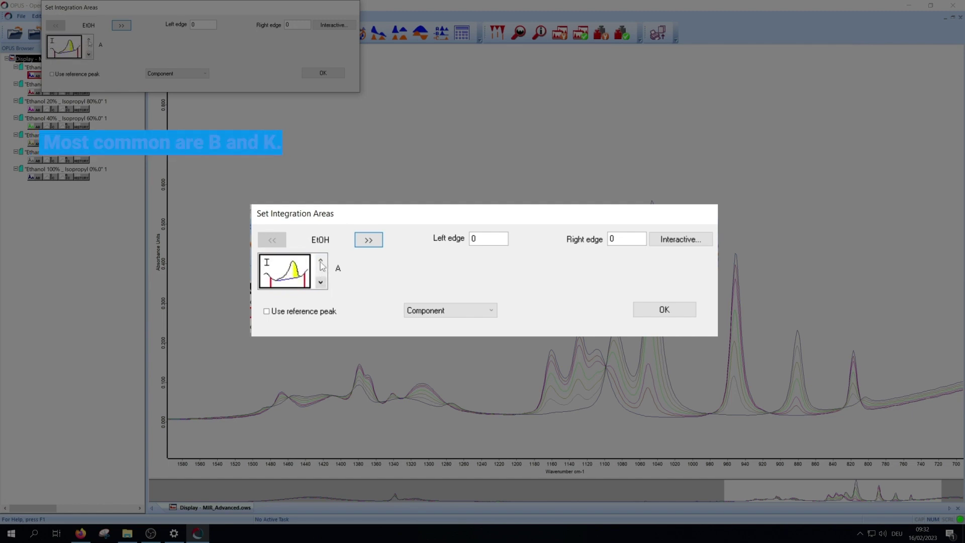
{"action": "left_click", "coordinate": [89, 41]}
{"action": "left_click", "coordinate": [89, 41]}
{"action": "left_click", "coordinate": [89, 41]}
{"action": "left_click", "coordinate": [89, 41]}
{"action": "left_click", "coordinate": [89, 42]}
{"action": "left_click", "coordinate": [89, 41]}
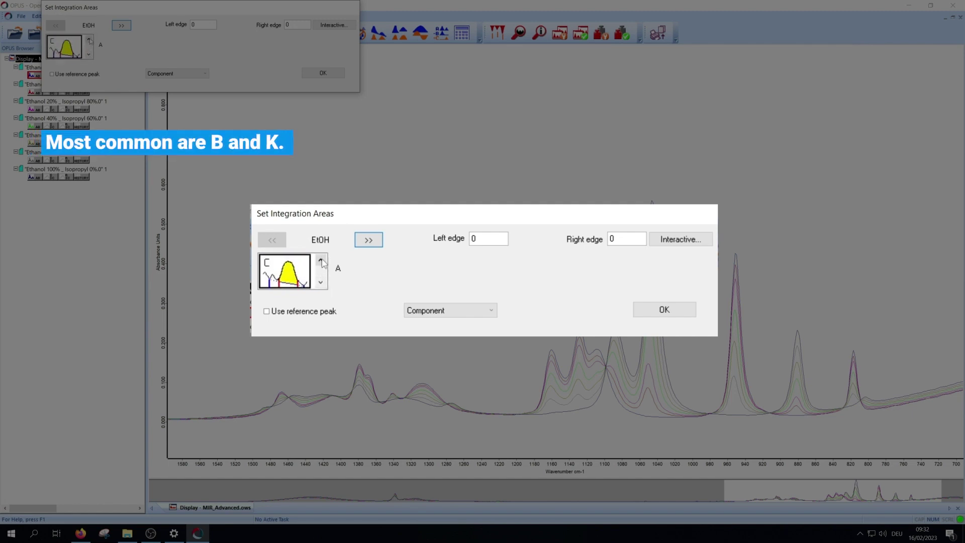
{"action": "left_click", "coordinate": [89, 41]}
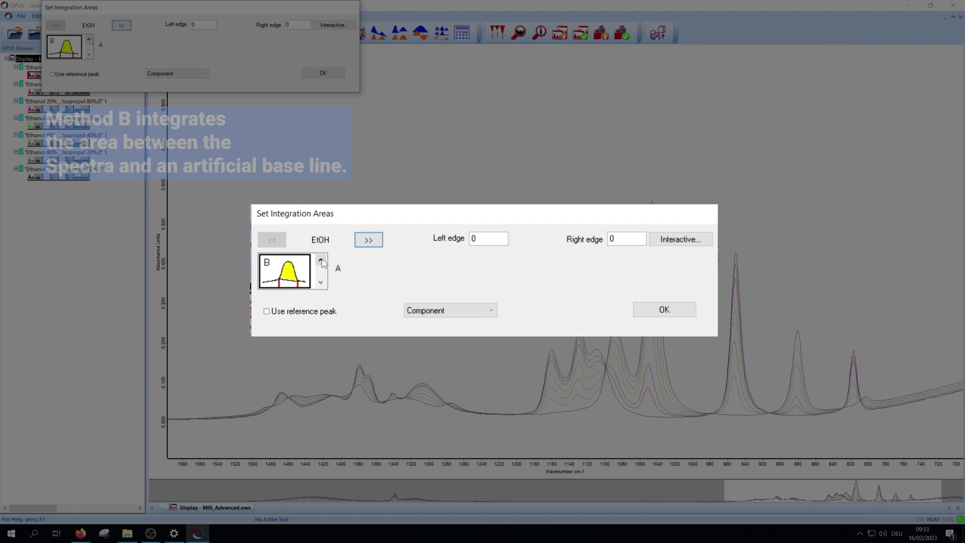
{"action": "left_click", "coordinate": [89, 54]}
{"action": "left_click", "coordinate": [88, 54]}
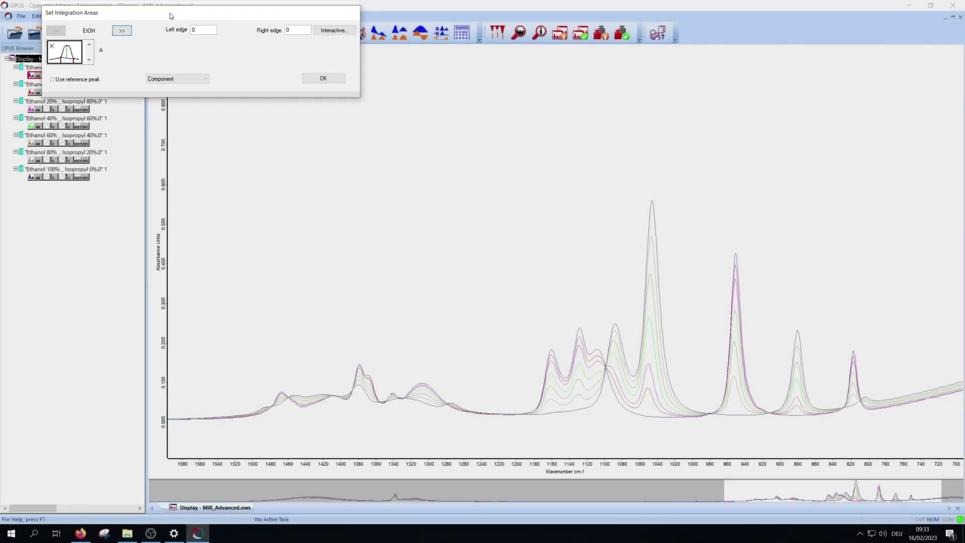
- Consult the Online Docs help, then switch EtOH's integration method back to B
{"action": "left_click_drag", "start_coordinate": [170, 7], "coordinate": [164, 67]}
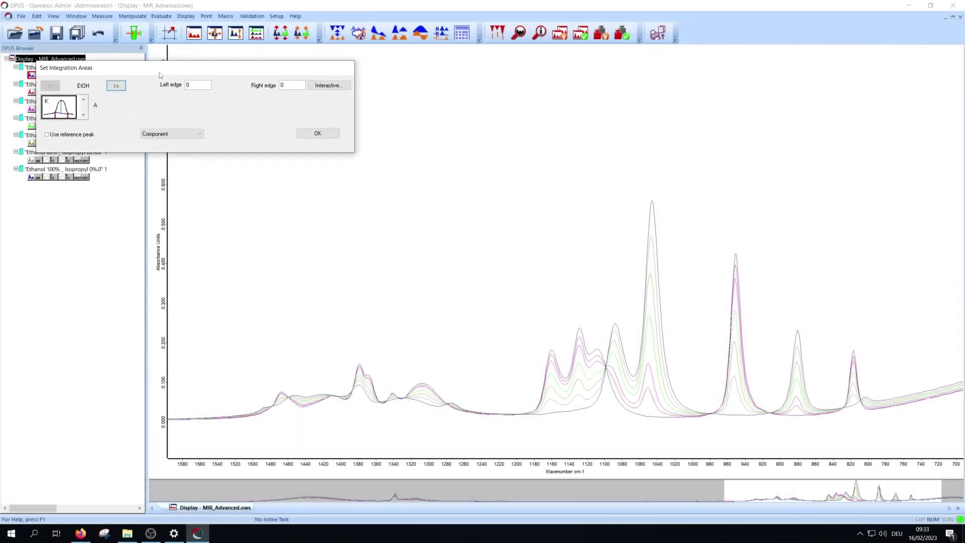
{"action": "left_click", "coordinate": [295, 16]}
{"action": "mouse_move", "coordinate": [325, 50]}
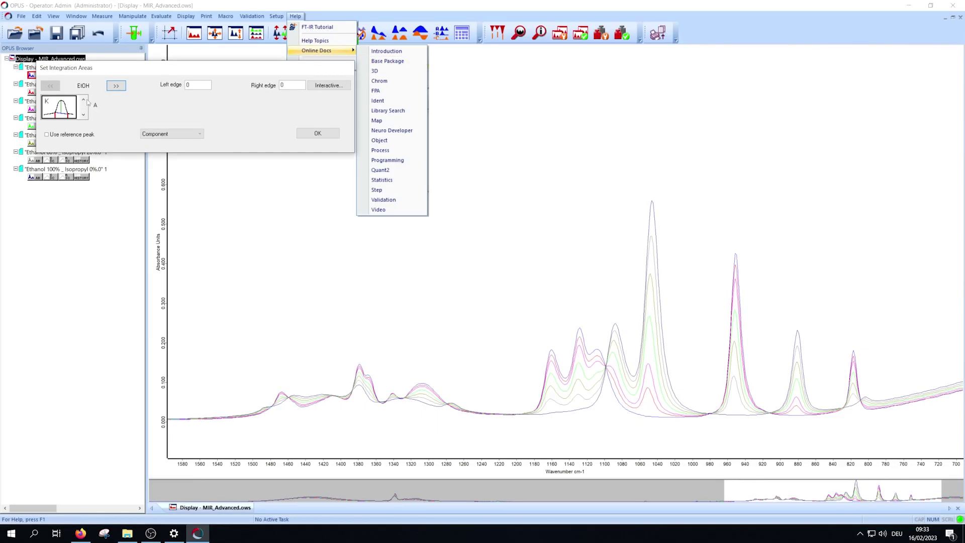
{"action": "left_click", "coordinate": [84, 100]}
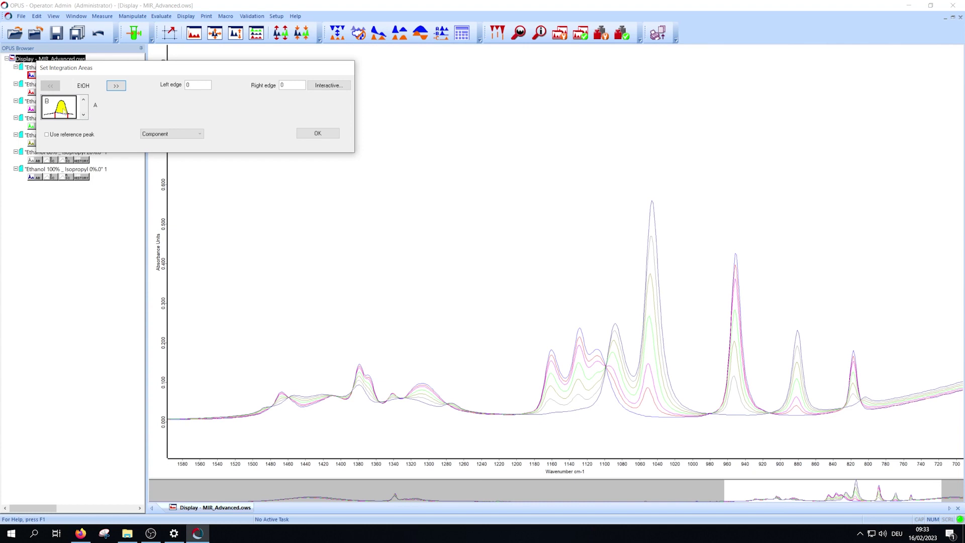
- Keep method B and give EtOH a left edge of 750 and right edge of 50
{"action": "left_click", "coordinate": [45, 107]}
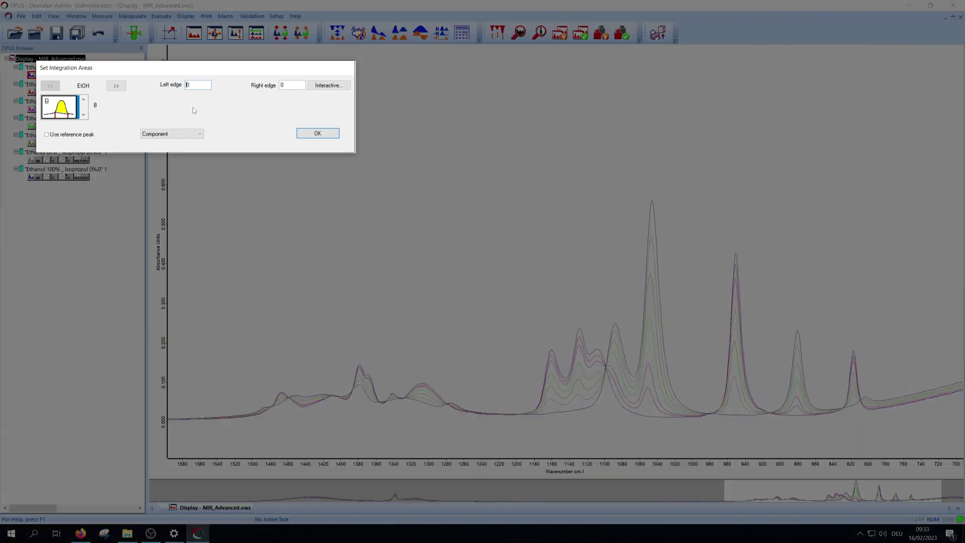
{"action": "left_click", "coordinate": [186, 86]}
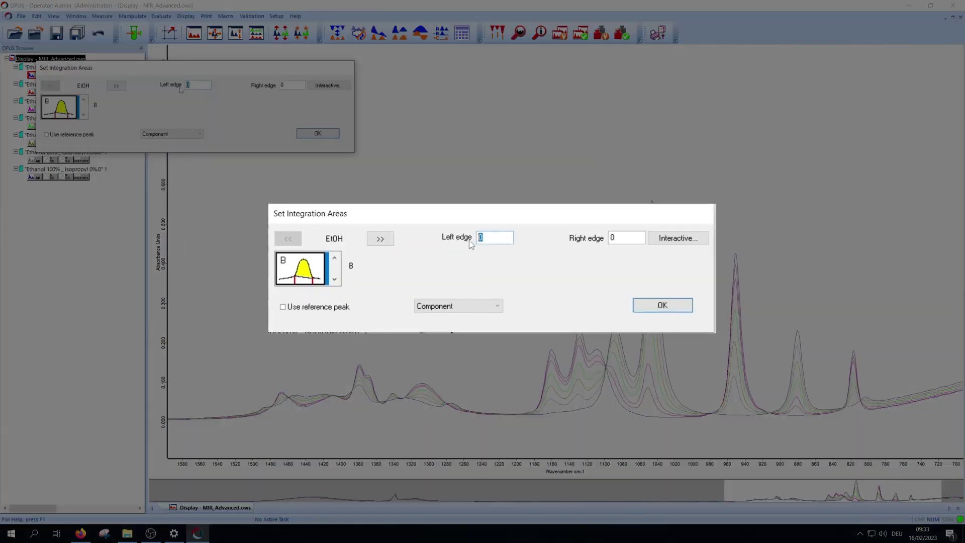
{"action": "type", "text": "750"}
{"action": "left_click", "coordinate": [294, 87]}
{"action": "key", "text": "BackSpace"}
{"action": "type", "text": "50"}
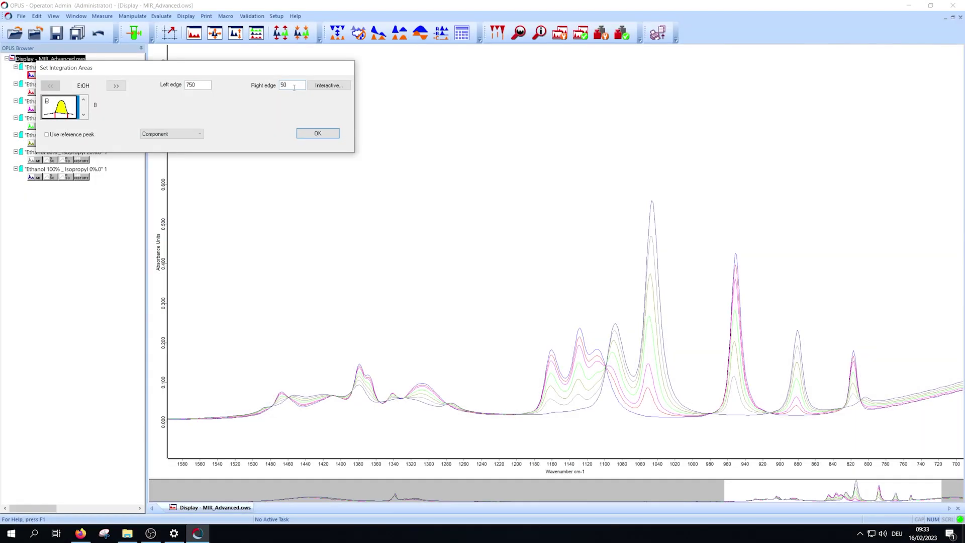
- Zoom into the peaks and drag EtOH's range to 911.53–856.93 cm-1, then confirm
{"action": "left_click", "coordinate": [328, 85]}
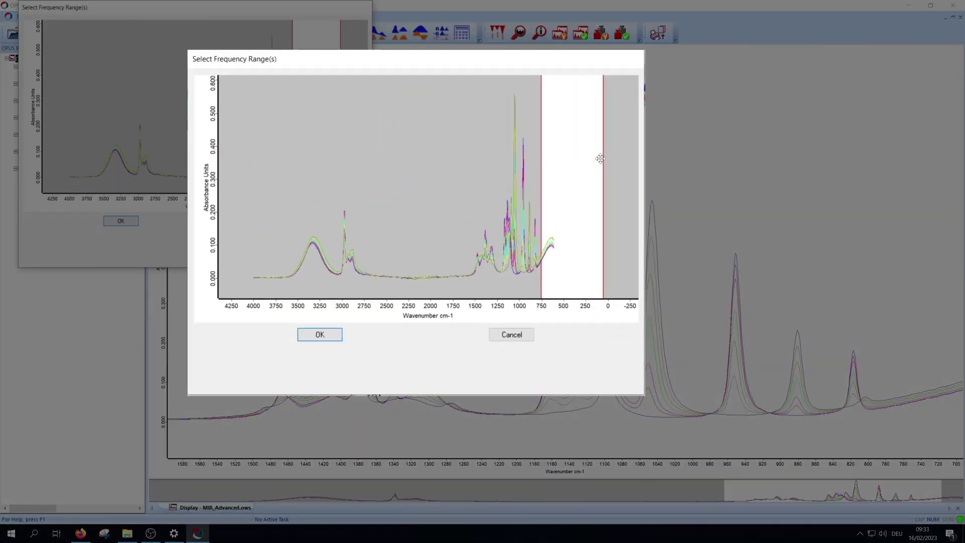
{"action": "left_click_drag", "start_coordinate": [634, 207], "coordinate": [610, 207]}
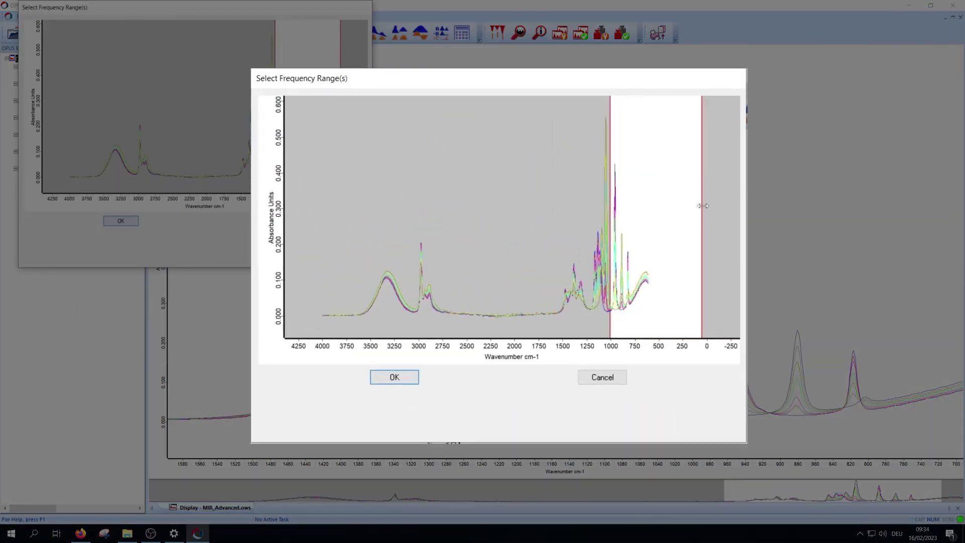
{"action": "left_click_drag", "start_coordinate": [702, 205], "coordinate": [624, 227]}
{"action": "right_click", "coordinate": [493, 197]}
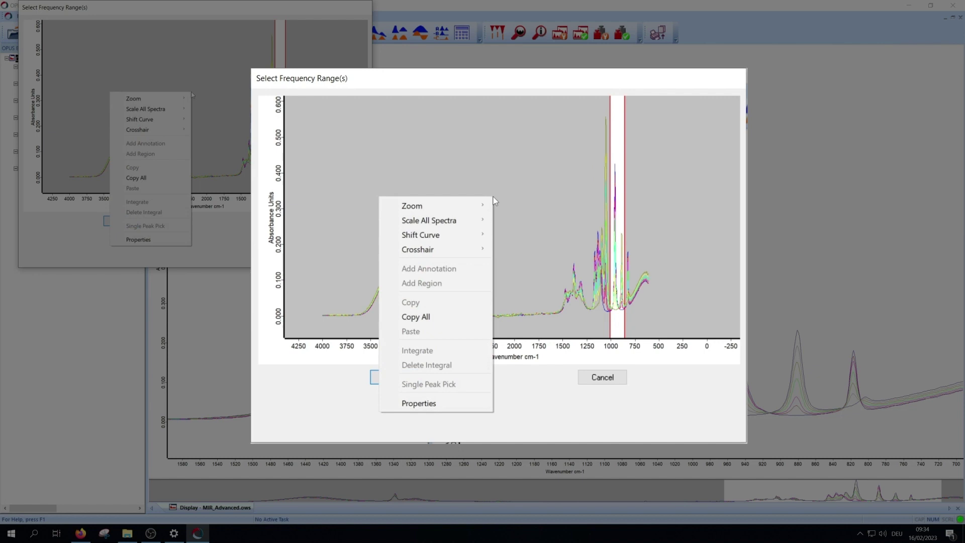
{"action": "mouse_move", "coordinate": [475, 207]}
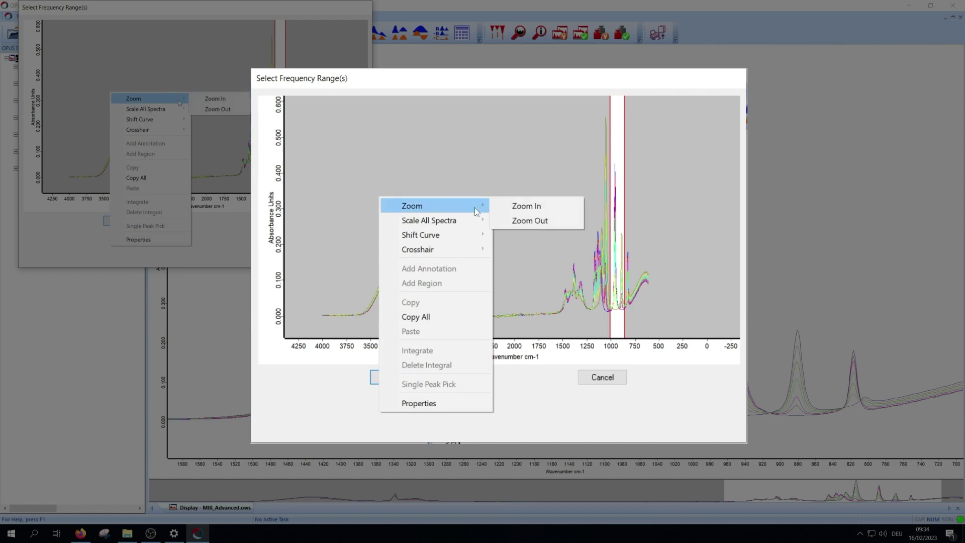
{"action": "left_click", "coordinate": [556, 207]}
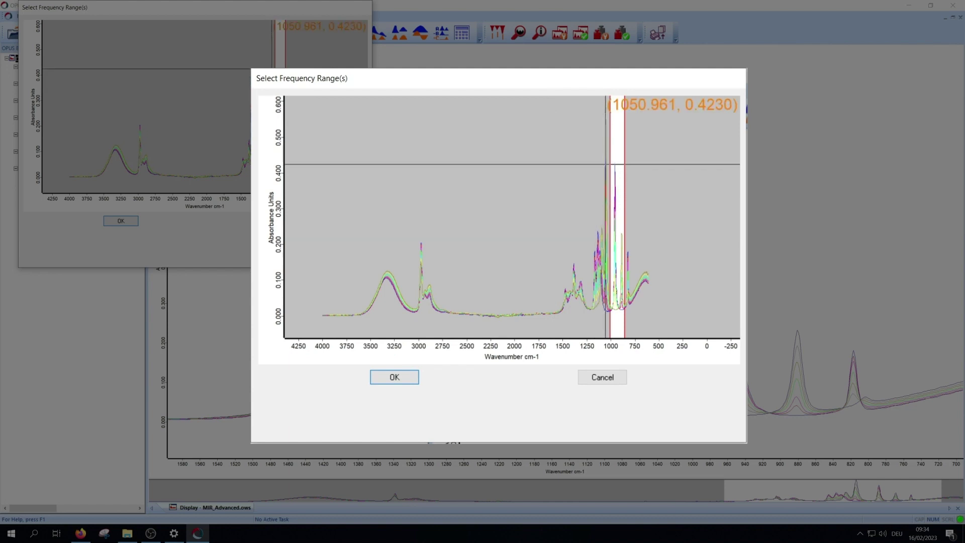
{"action": "left_click_drag", "start_coordinate": [606, 164], "coordinate": [636, 315]}
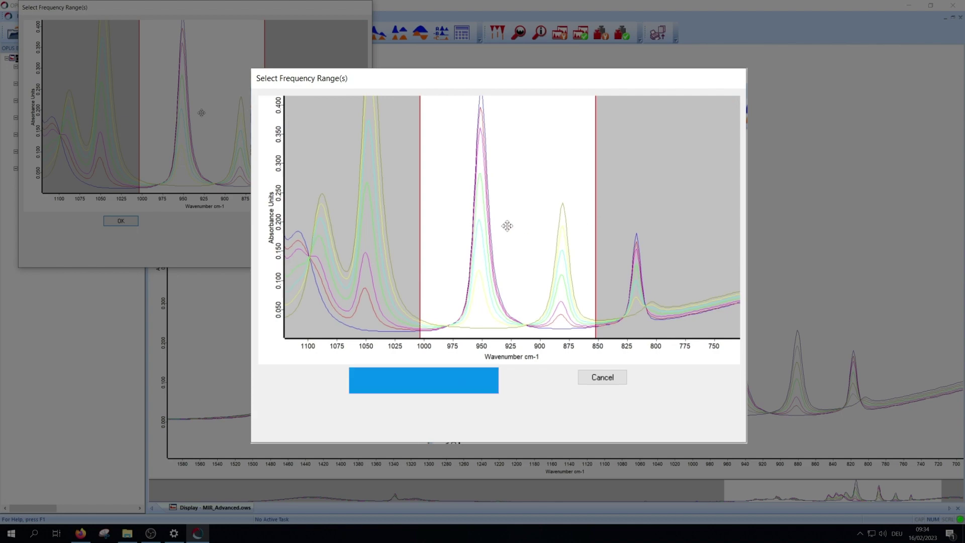
{"action": "left_click_drag", "start_coordinate": [419, 234], "coordinate": [526, 238]}
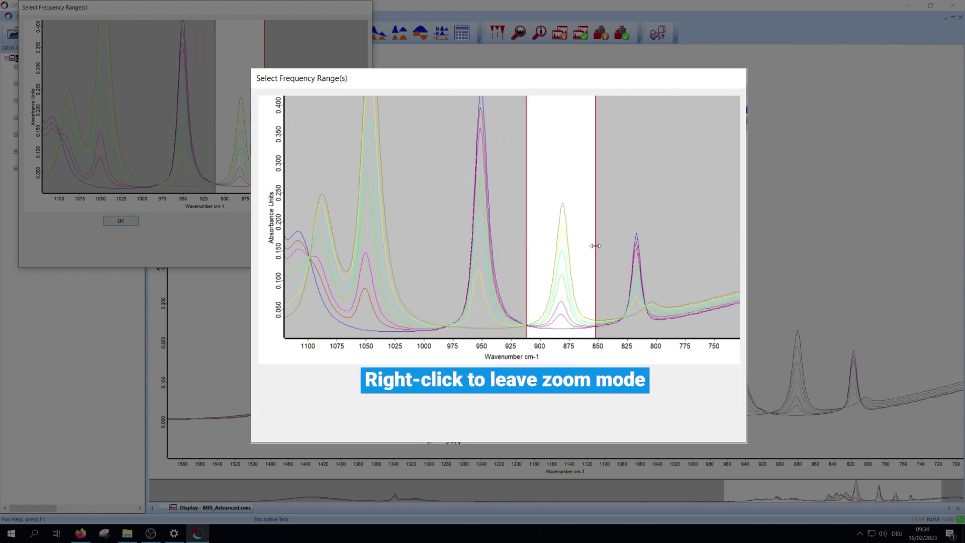
{"action": "left_click_drag", "start_coordinate": [595, 246], "coordinate": [589, 245]}
{"action": "right_click", "coordinate": [519, 302]}
{"action": "left_click", "coordinate": [394, 377]}
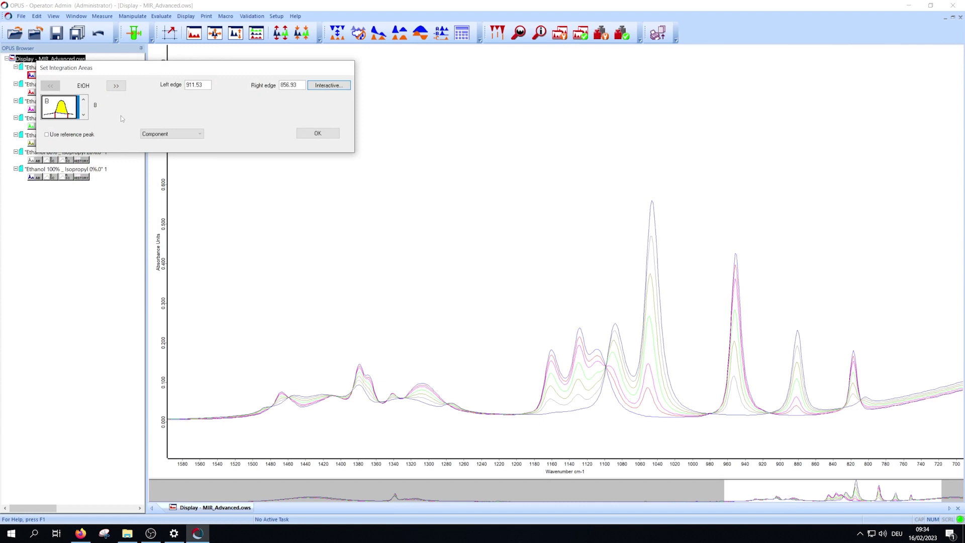
- Interactively set 2-ProOH's range to 979.22–910.02 cm-1 and accept both integration areas
{"action": "left_click", "coordinate": [116, 85]}
{"action": "left_click", "coordinate": [328, 85]}
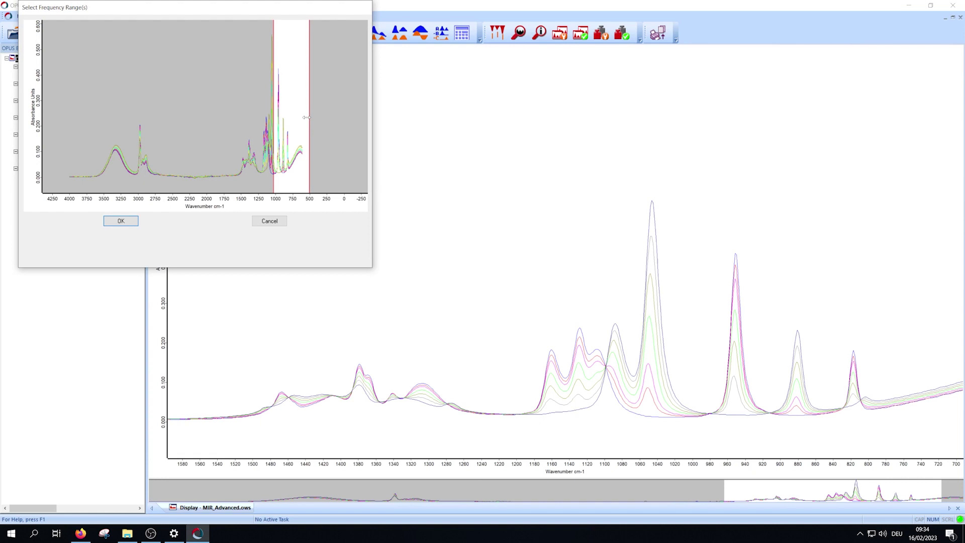
{"action": "left_click_drag", "start_coordinate": [260, 68], "coordinate": [302, 183]}
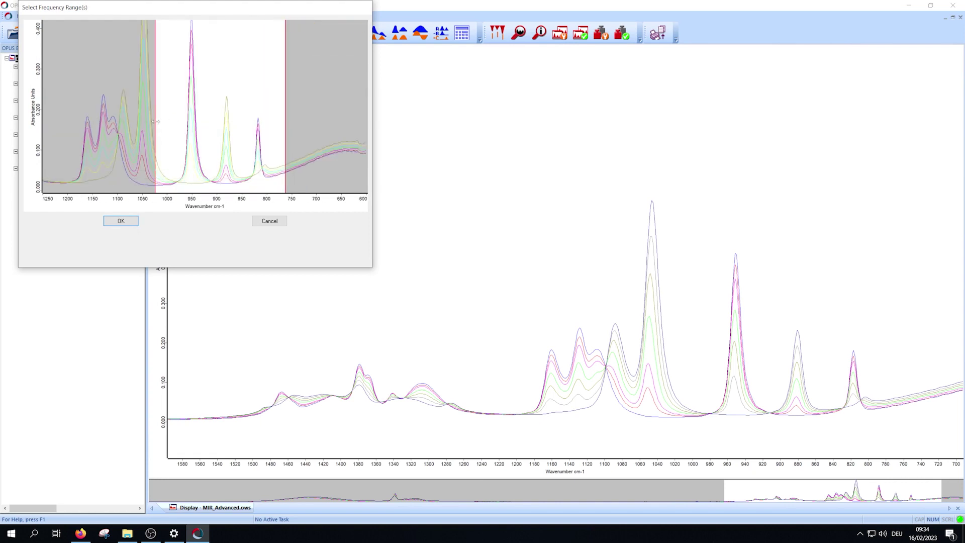
{"action": "left_click_drag", "start_coordinate": [152, 119], "coordinate": [177, 119]}
{"action": "left_click_drag", "start_coordinate": [287, 128], "coordinate": [213, 139]}
{"action": "key", "text": "Return"}
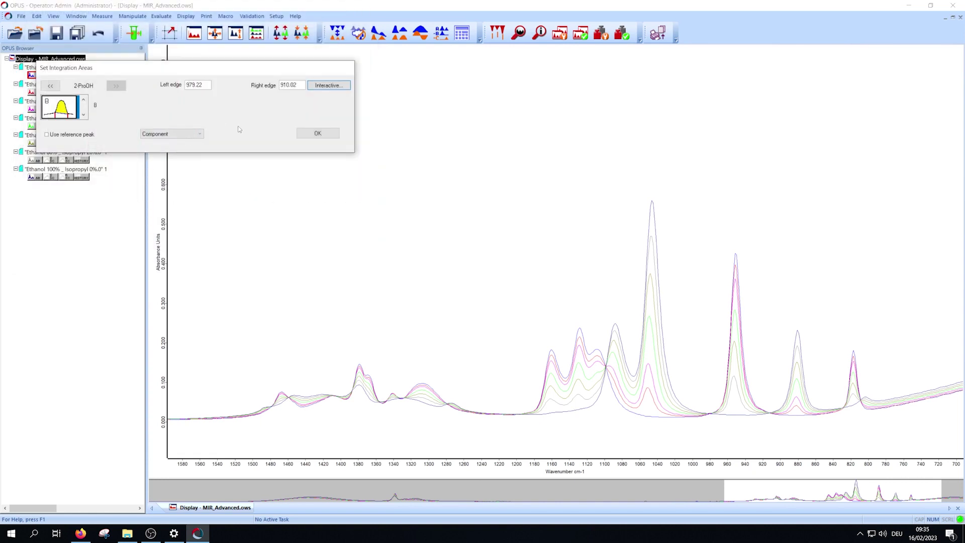
{"action": "left_click", "coordinate": [318, 133]}
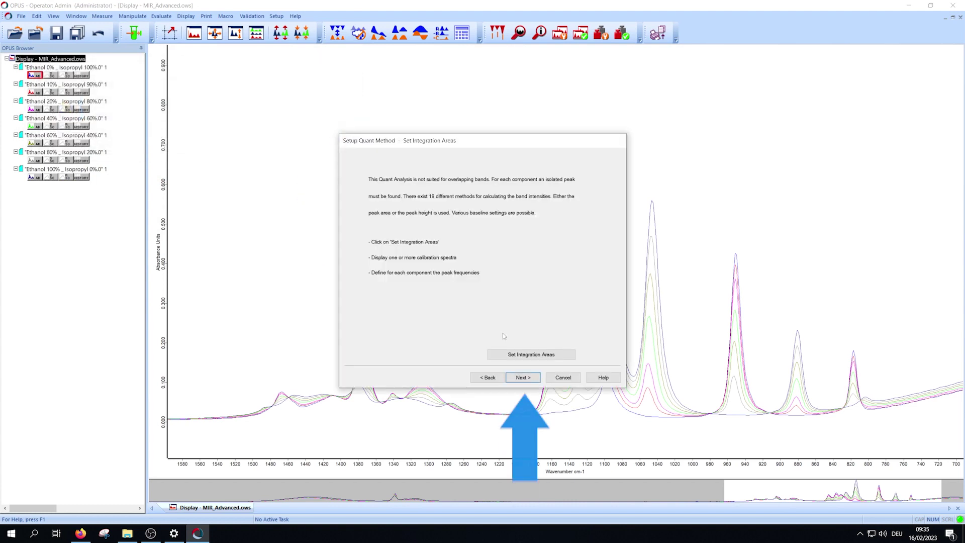
- Advance to View Diagrams and compare the 2-ProOH and EtOH calibration plots (EtOH correlation 1.000)
{"action": "left_click", "coordinate": [529, 382]}
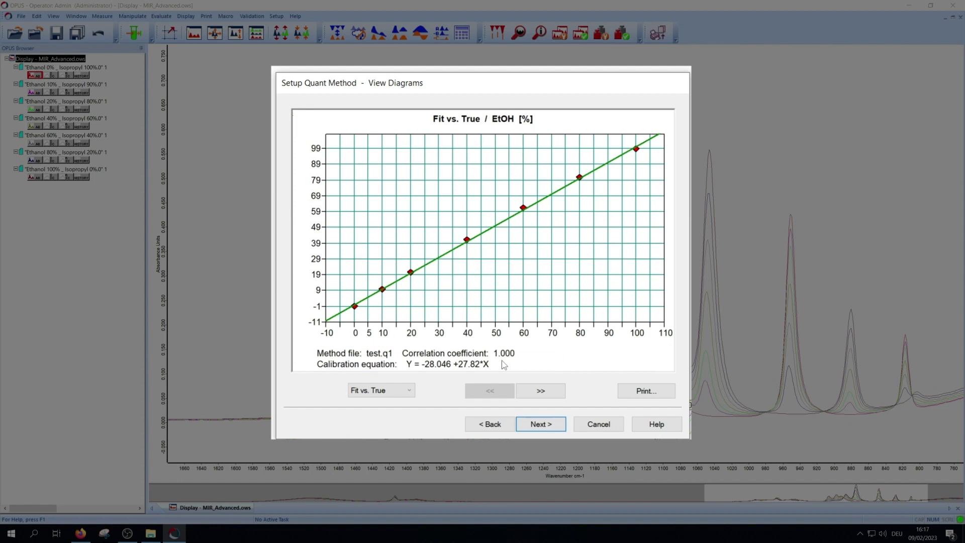
{"action": "left_click", "coordinate": [546, 394]}
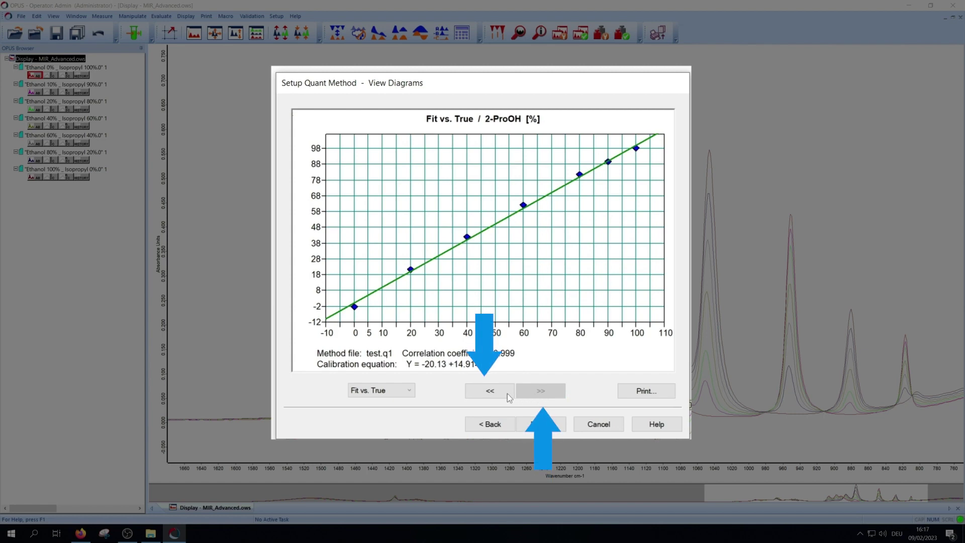
{"action": "left_click", "coordinate": [489, 391]}
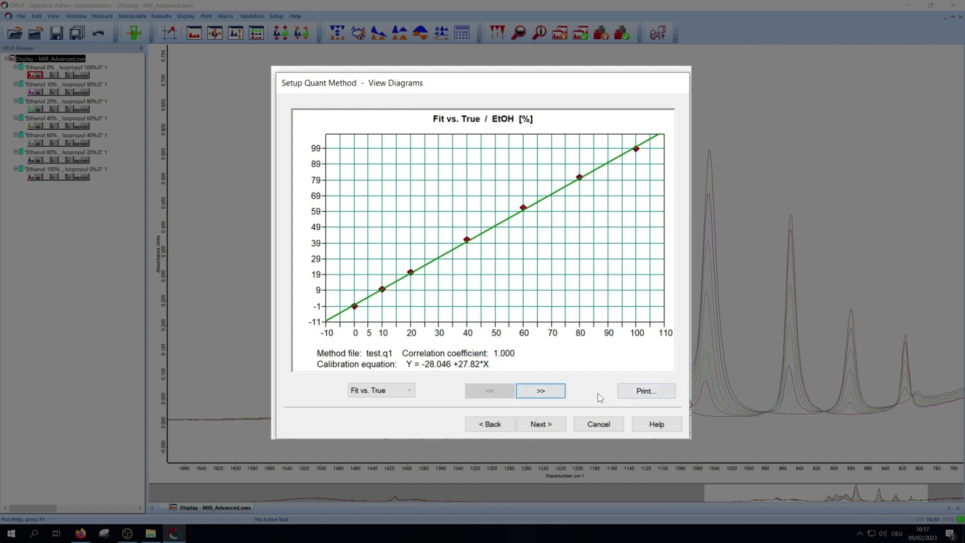
- Advance to the test.q1 calibration reports and complete the quant method setup
{"action": "left_click", "coordinate": [548, 422]}
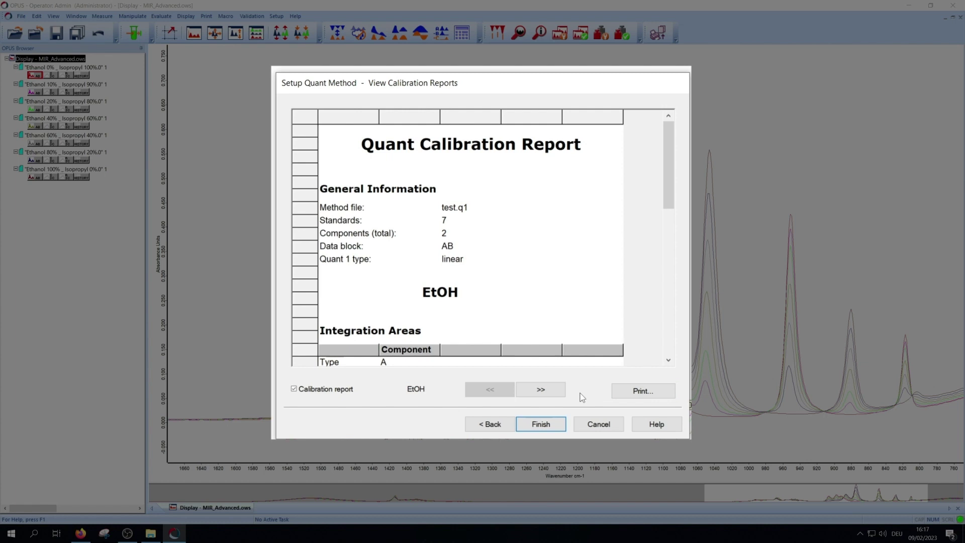
{"action": "left_click", "coordinate": [541, 424]}
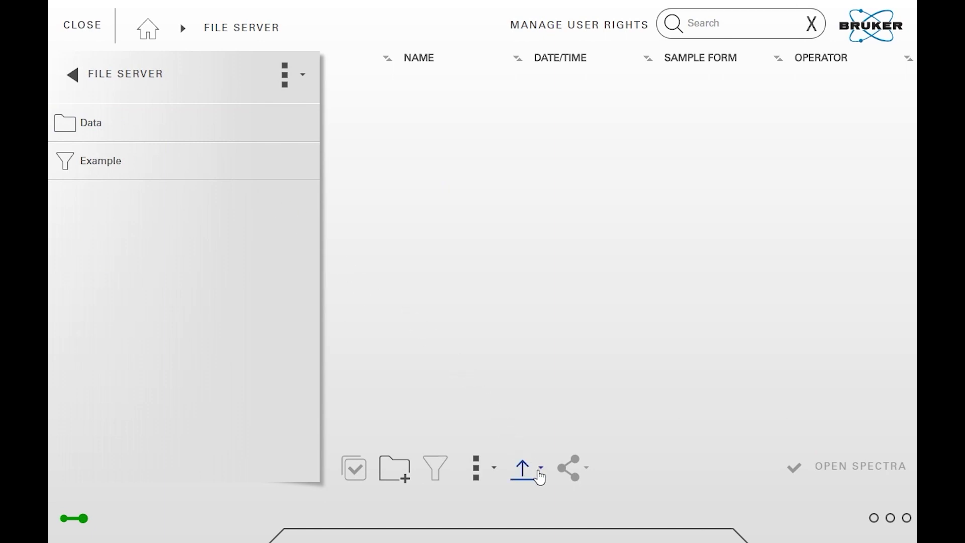
- Show the file server's upload options to upload a METHOD
{"action": "left_click", "coordinate": [540, 474]}
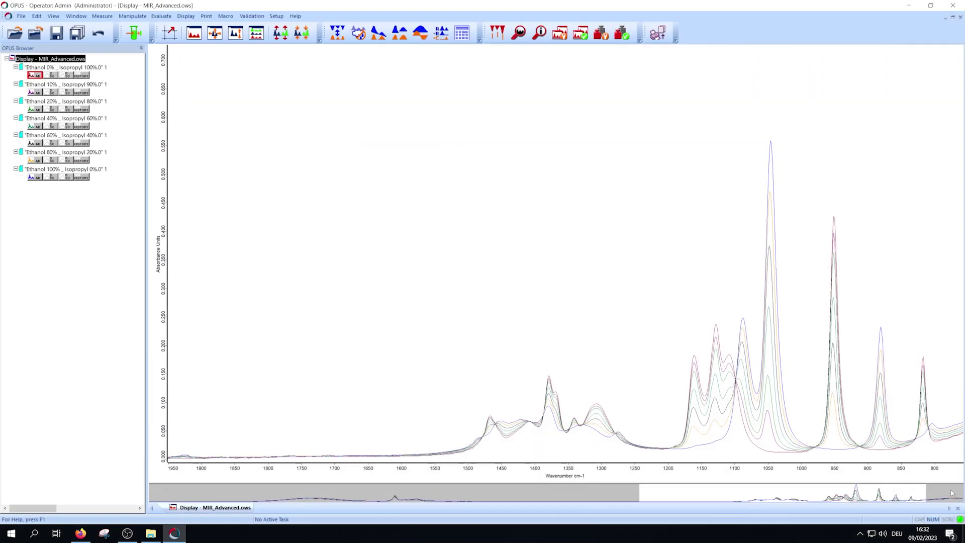
{"action": "left_click", "coordinate": [276, 16]}
{"action": "left_click", "coordinate": [296, 51]}
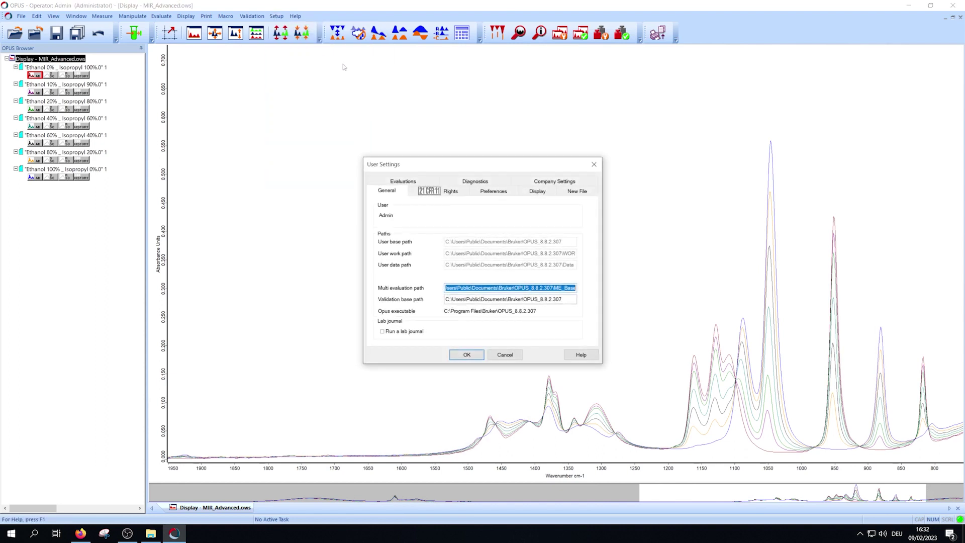
{"action": "left_click", "coordinate": [413, 182]}
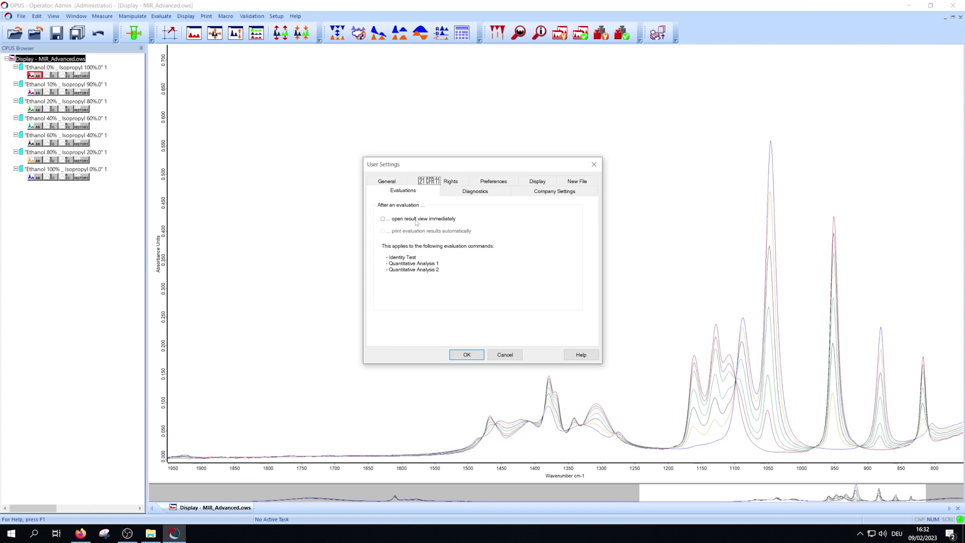
{"action": "left_click", "coordinate": [469, 356]}
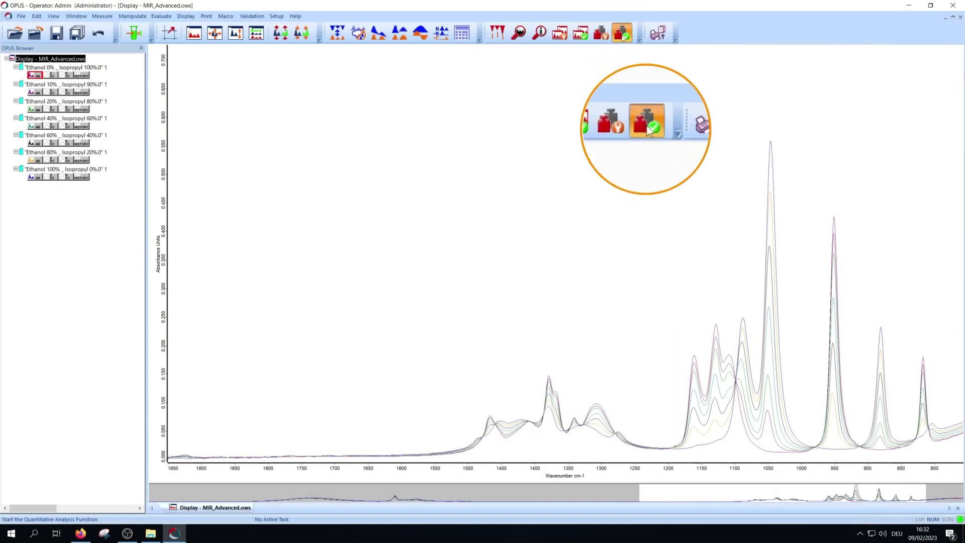
- Try a quantitative analysis with the Ethanol 10% spectrum, then cancel it
{"action": "left_click", "coordinate": [623, 35]}
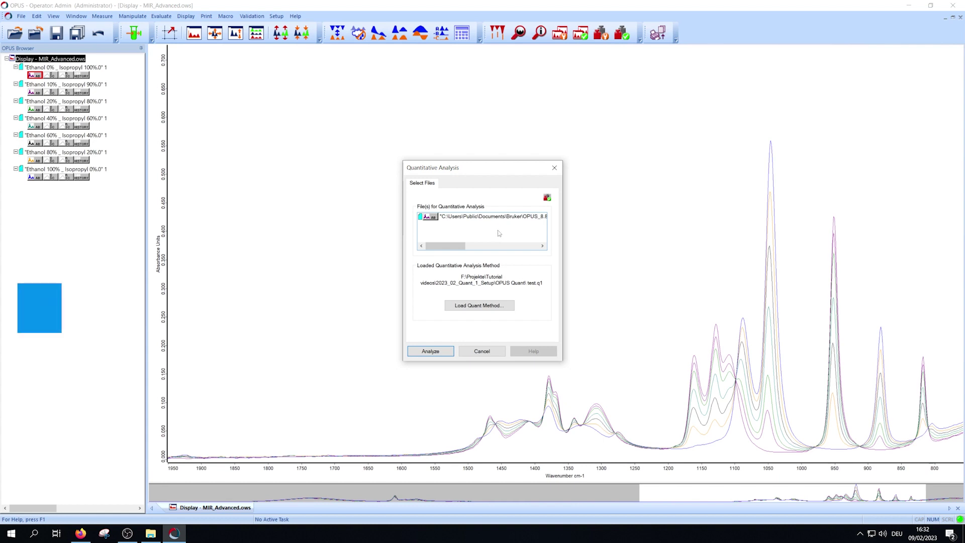
{"action": "left_click_drag", "start_coordinate": [35, 92], "coordinate": [456, 235]}
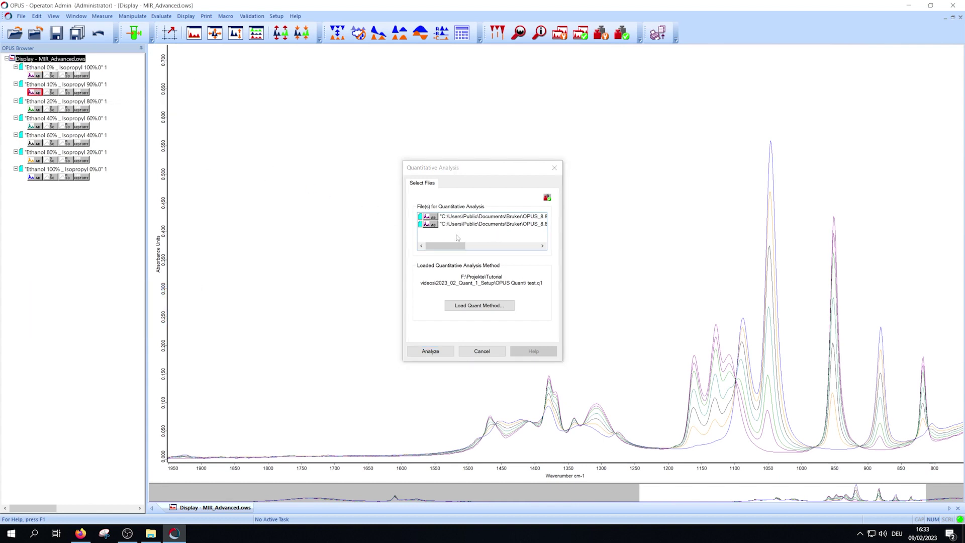
{"action": "left_click", "coordinate": [481, 350]}
- Add the Ethanol 100%, 80%, 60%, 40% and 20% spectra and reopen Quantitative Analysis with test.q1
{"action": "left_click", "coordinate": [35, 177], "text": "ctrl"}
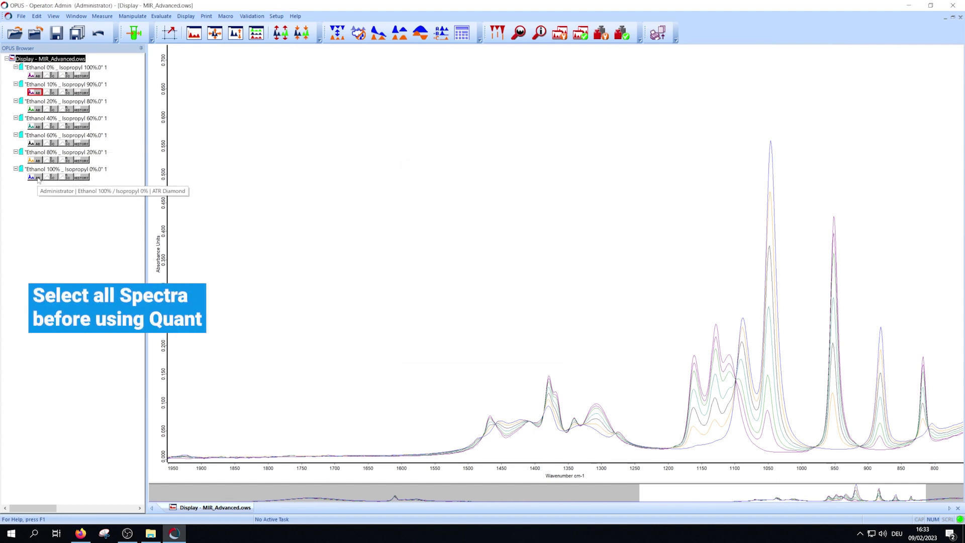
{"action": "left_click", "coordinate": [35, 160], "text": "ctrl"}
{"action": "left_click", "coordinate": [34, 143], "text": "ctrl"}
{"action": "left_click", "coordinate": [35, 126], "text": "ctrl"}
{"action": "left_click", "coordinate": [35, 109], "text": "ctrl"}
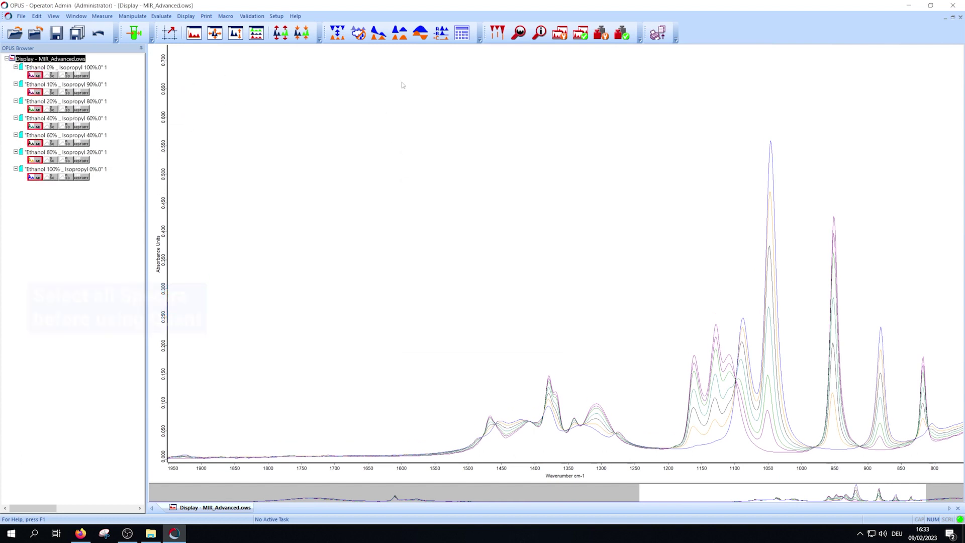
{"action": "left_click", "coordinate": [622, 33]}
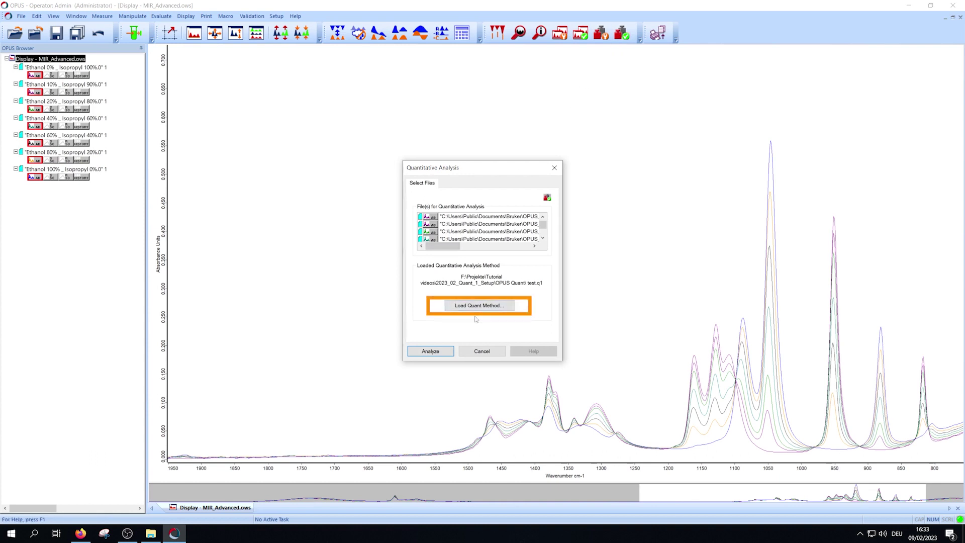
- Analyze all listed spectra and reopen the Ethanol 0% result (EtOH -1.11 %, 2-ProOH 97.79 %)
{"action": "left_click", "coordinate": [431, 351]}
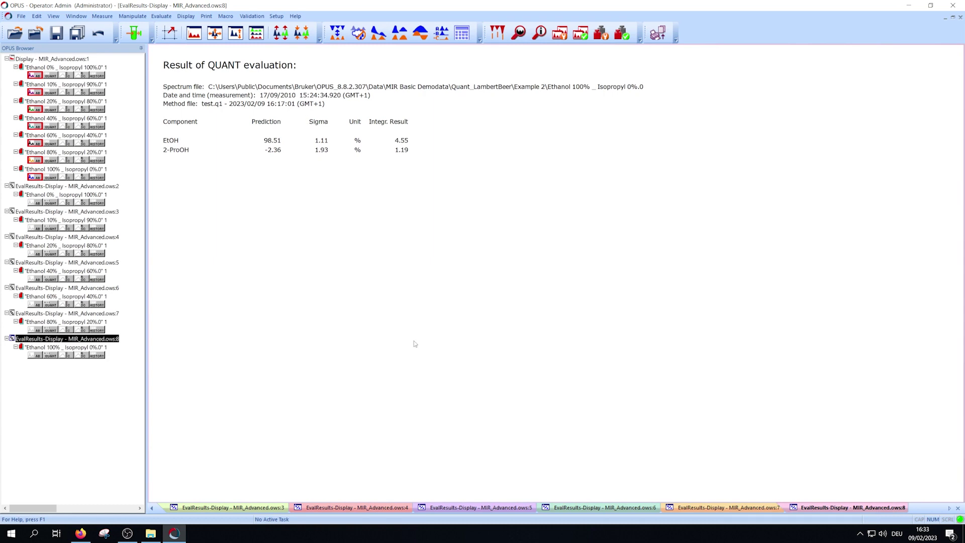
{"action": "double_click", "coordinate": [51, 203]}
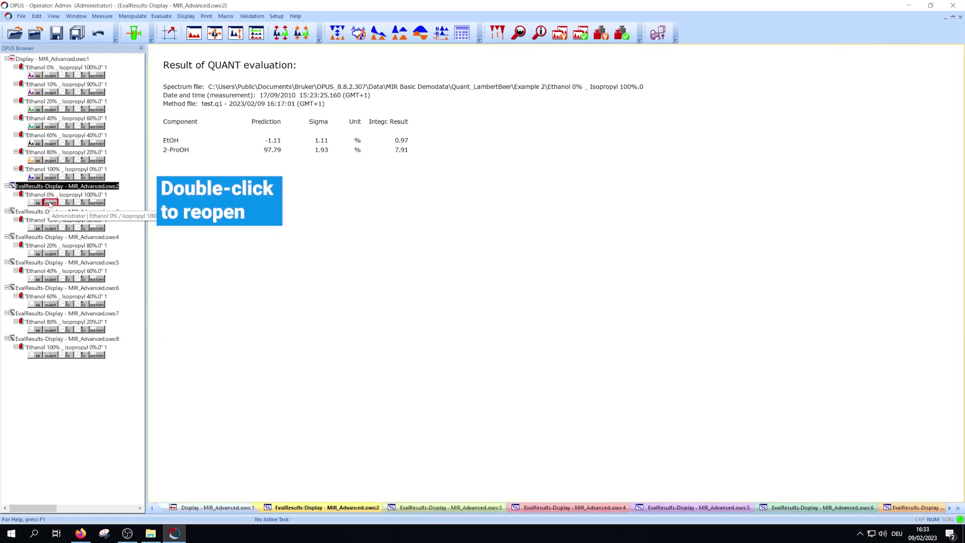